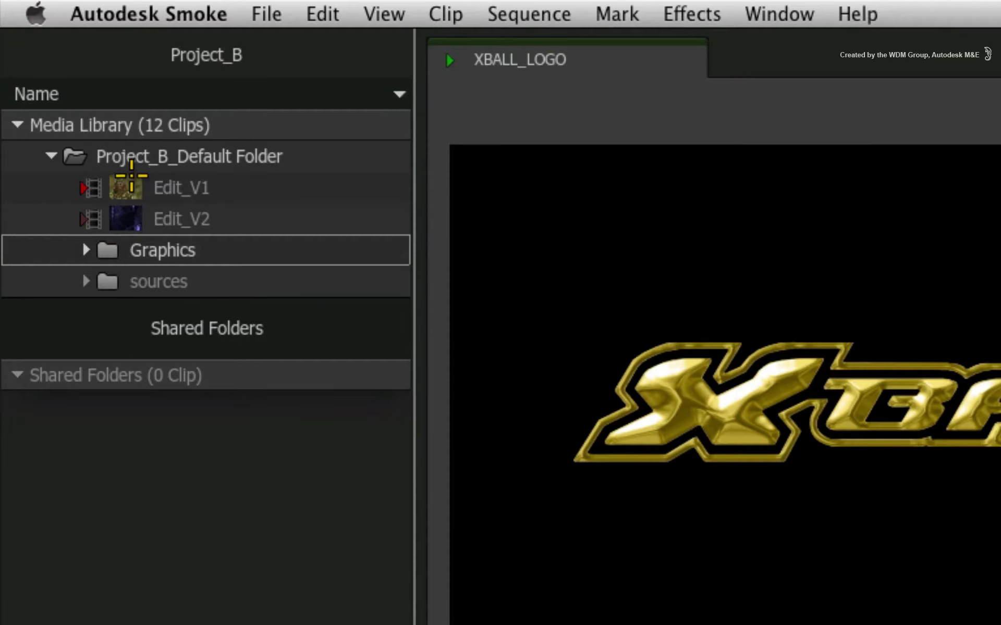
Select both the Edit_V1 and Edit_V2 clips in the Media Library.
click(50, 75)
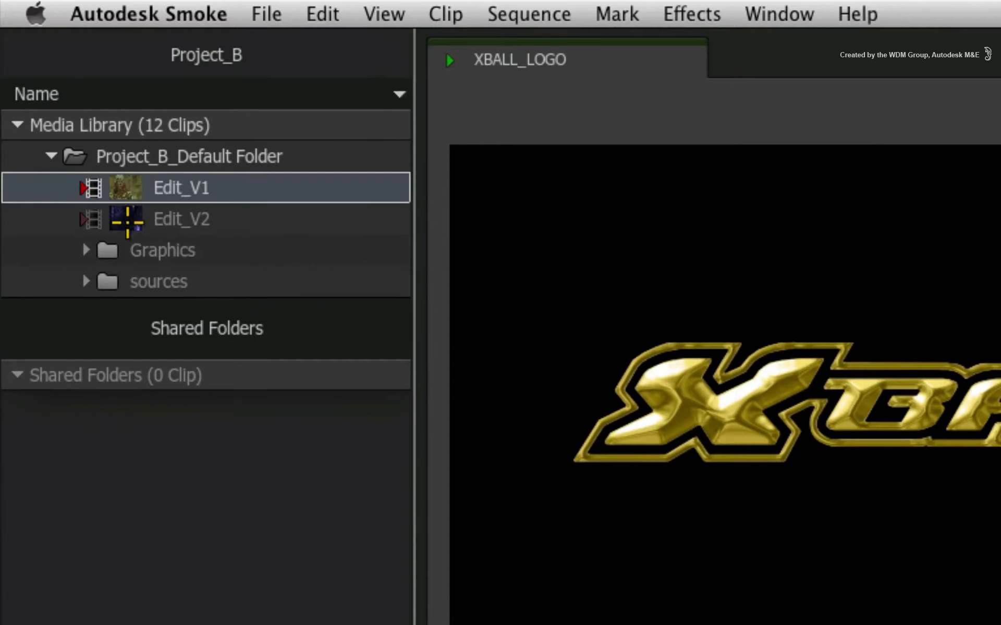
click(121, 224)
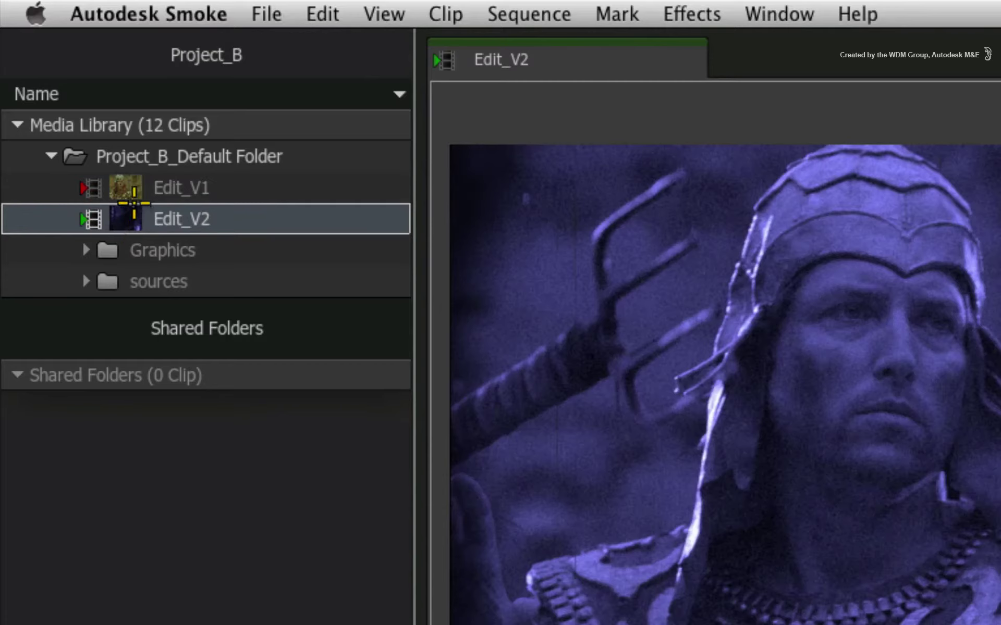
click(117, 189)
shift+click(131, 220)
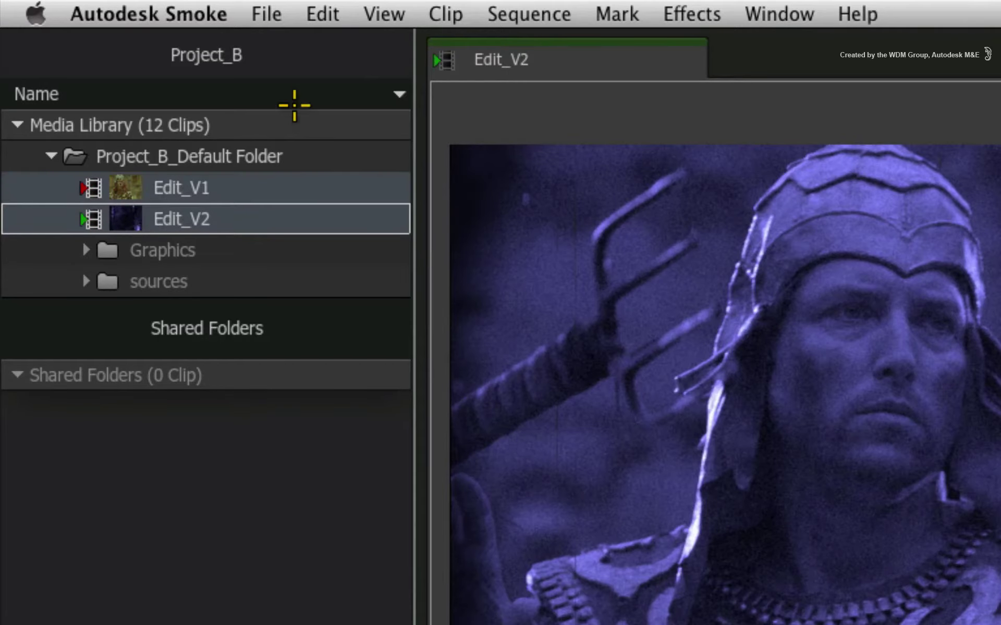
Start exporting the two edits from the context menu and show the MediaHub file browser.
click(274, 8)
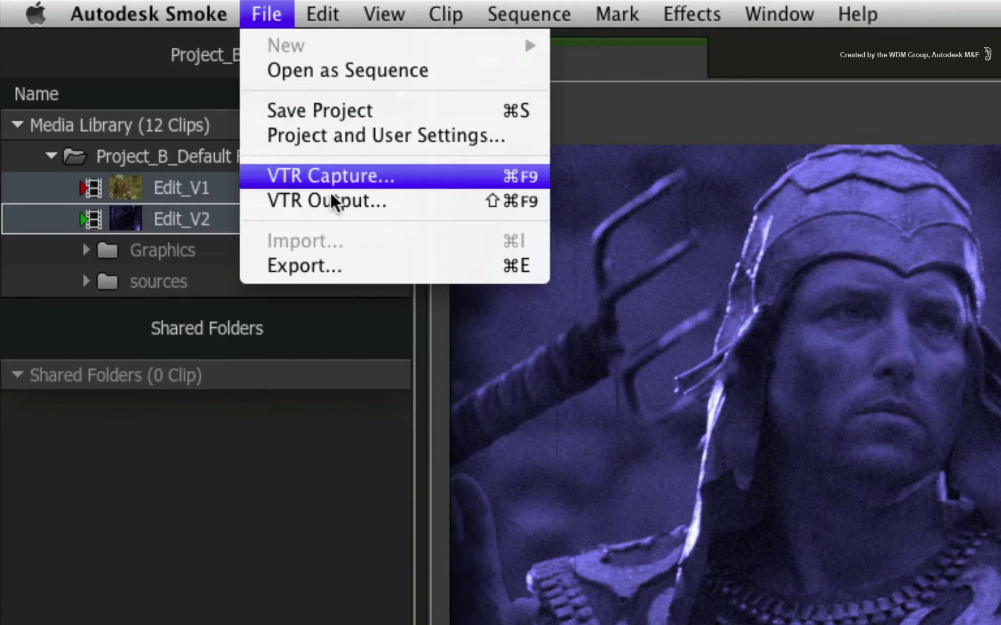
click(320, 375)
right_click(144, 188)
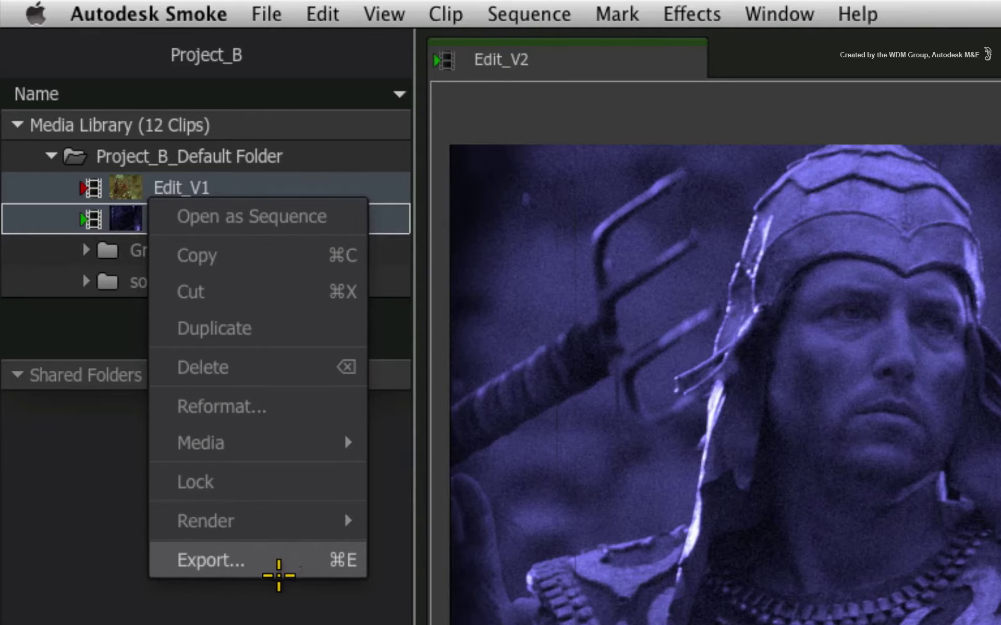
click(284, 570)
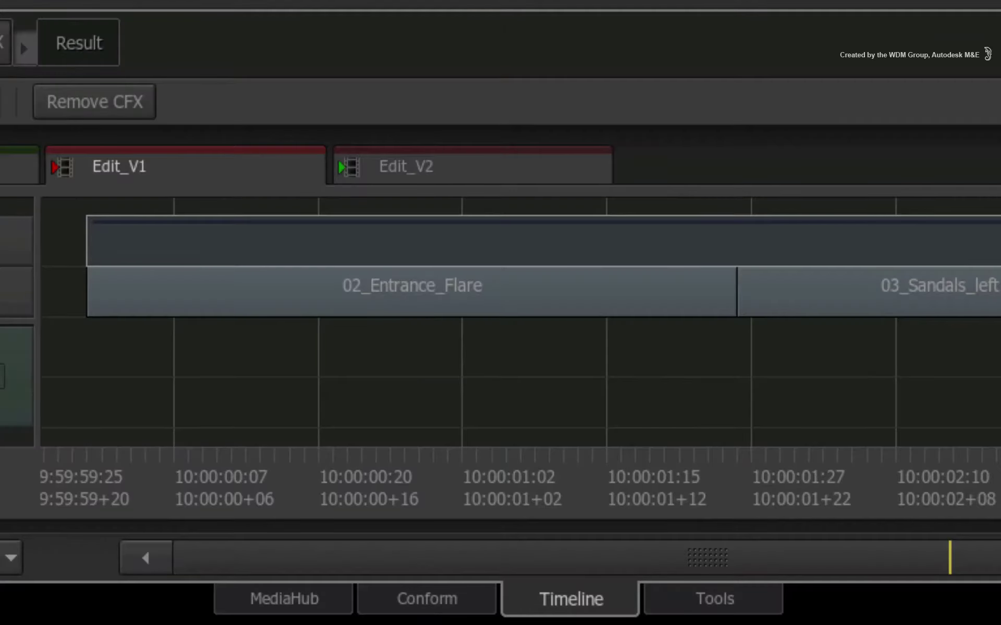
click(236, 598)
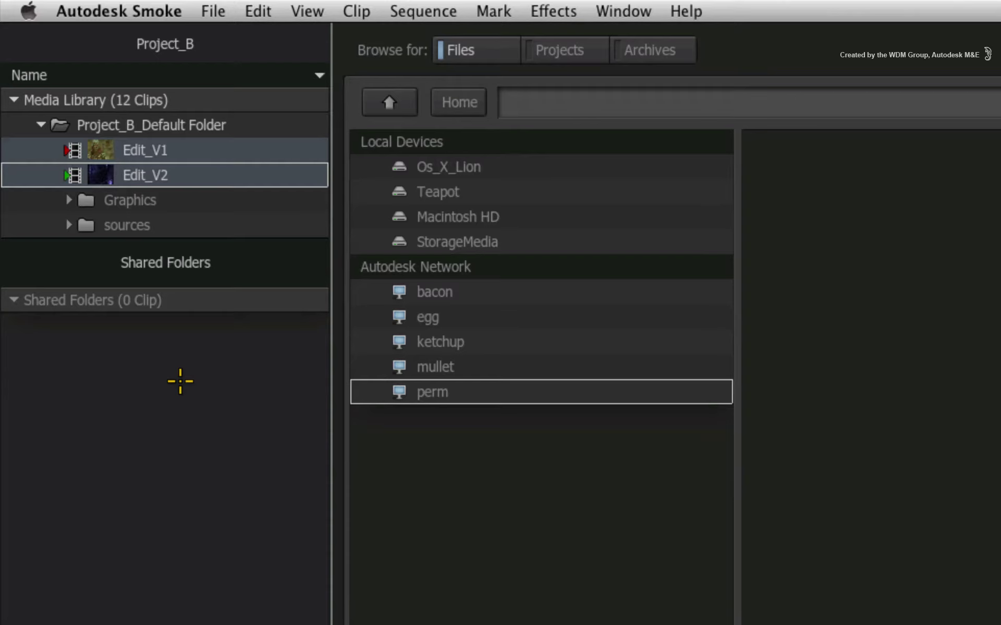
Browse MediaHub to Os_X_Lion > Users > home > Desktop, then reselect Edit_V1 and Edit_V2.
double_click(458, 166)
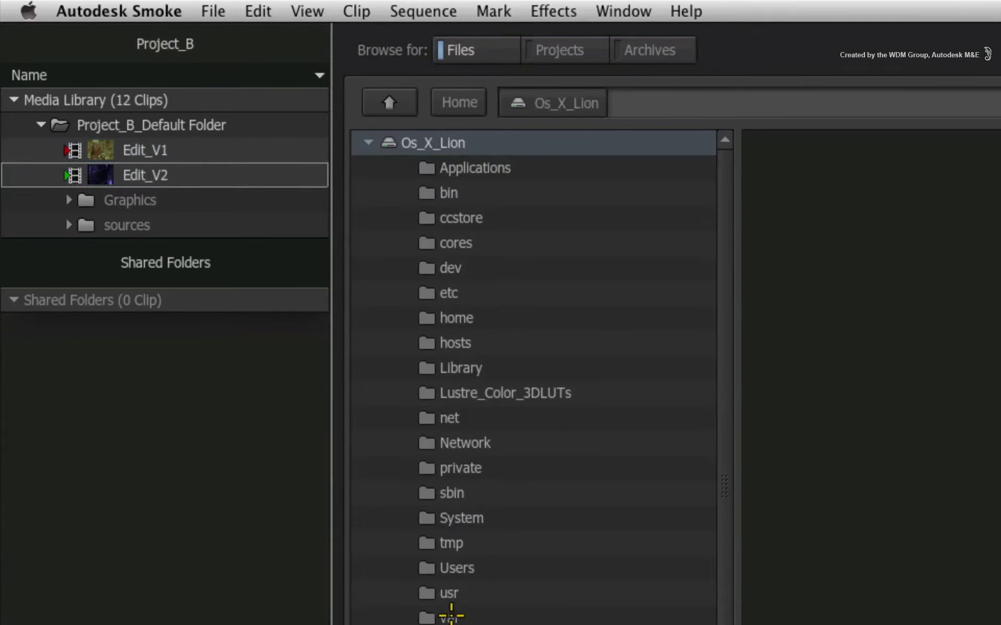
double_click(454, 568)
double_click(455, 165)
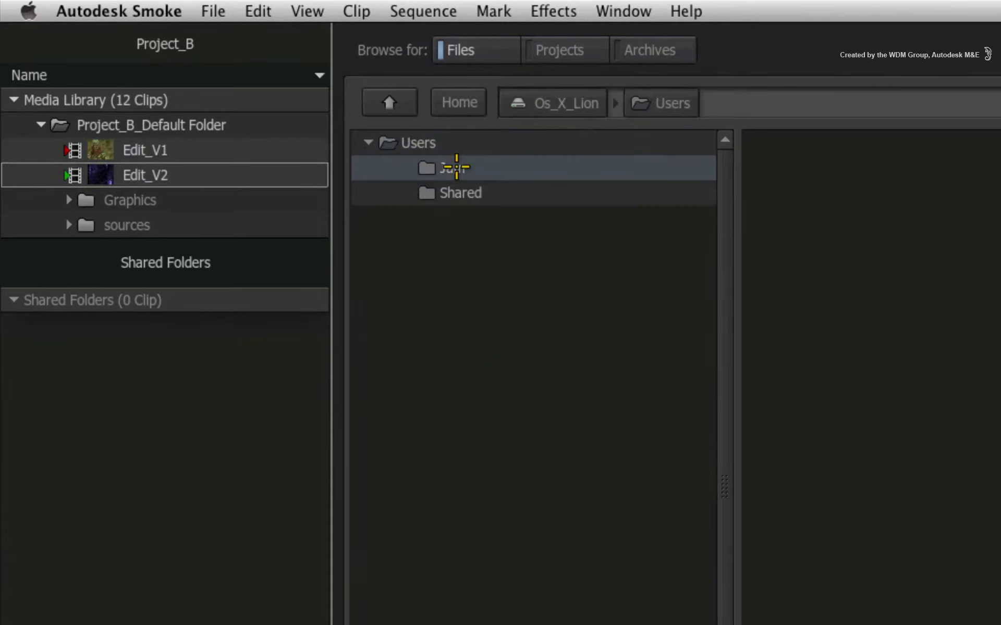
double_click(456, 192)
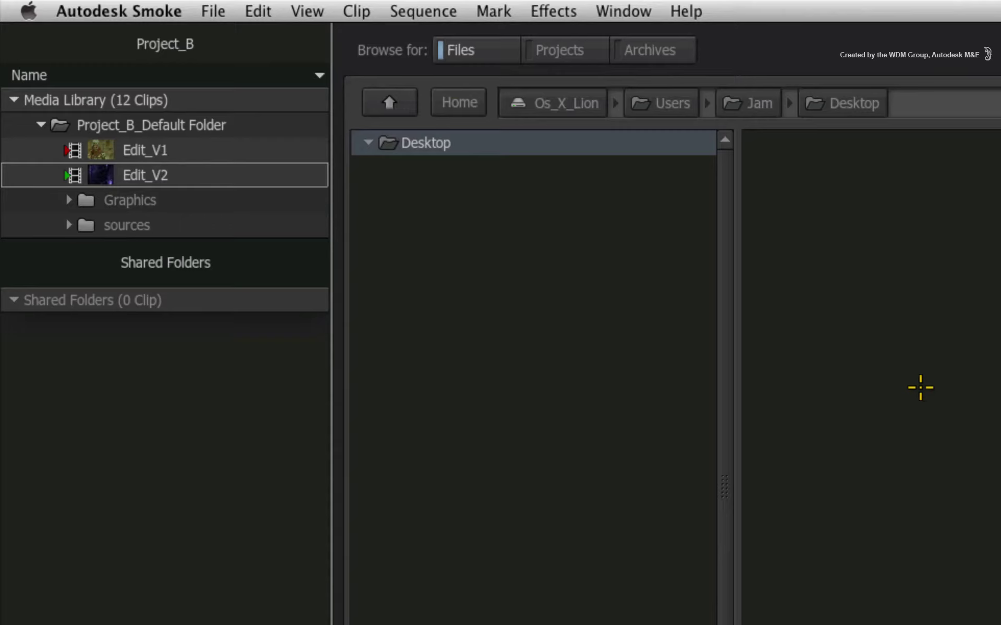
click(100, 150)
shift+click(101, 175)
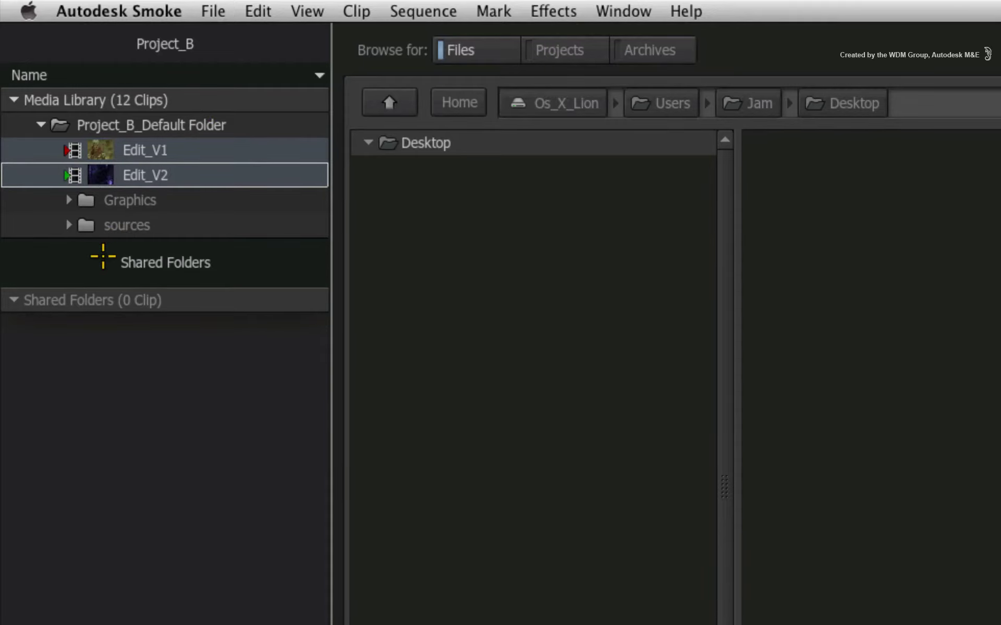
Drop both edits onto the Desktop folder and set the export type to Movie, using the Apple TV (720p) preset.
drag(99, 167, 510, 192)
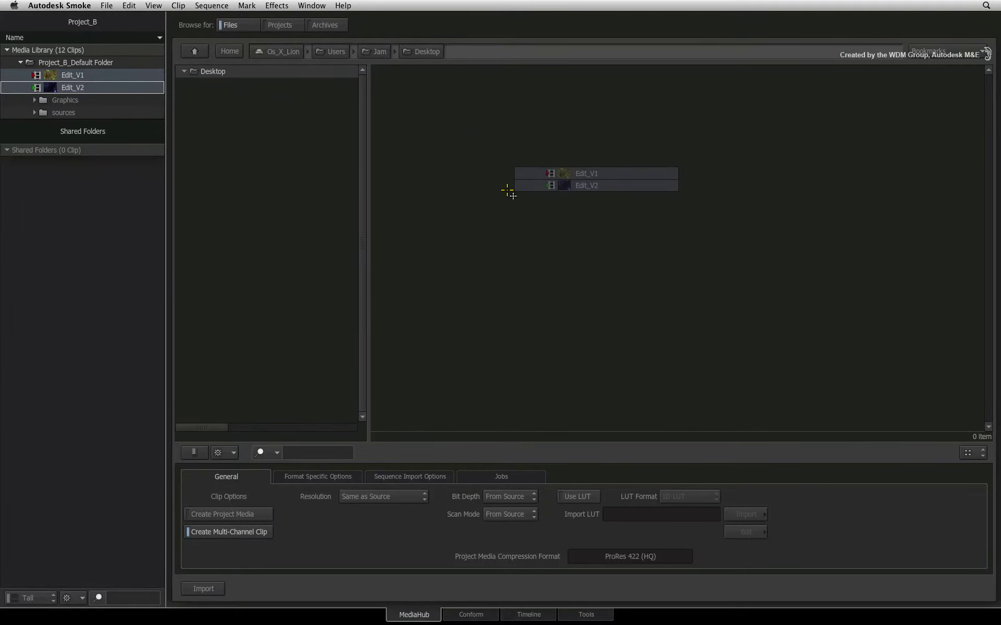
drag(507, 191, 508, 192)
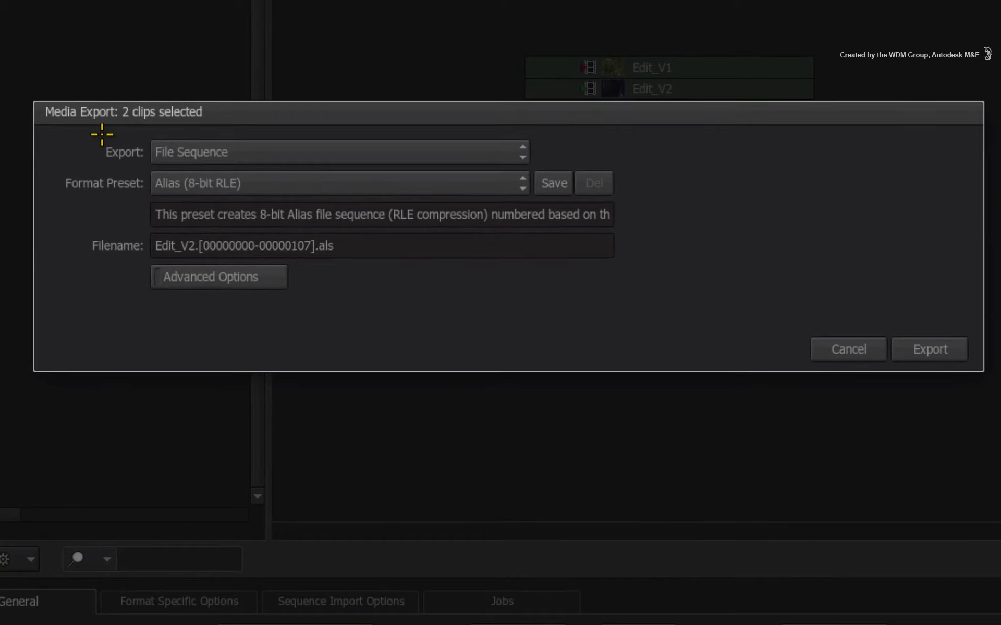
click(521, 152)
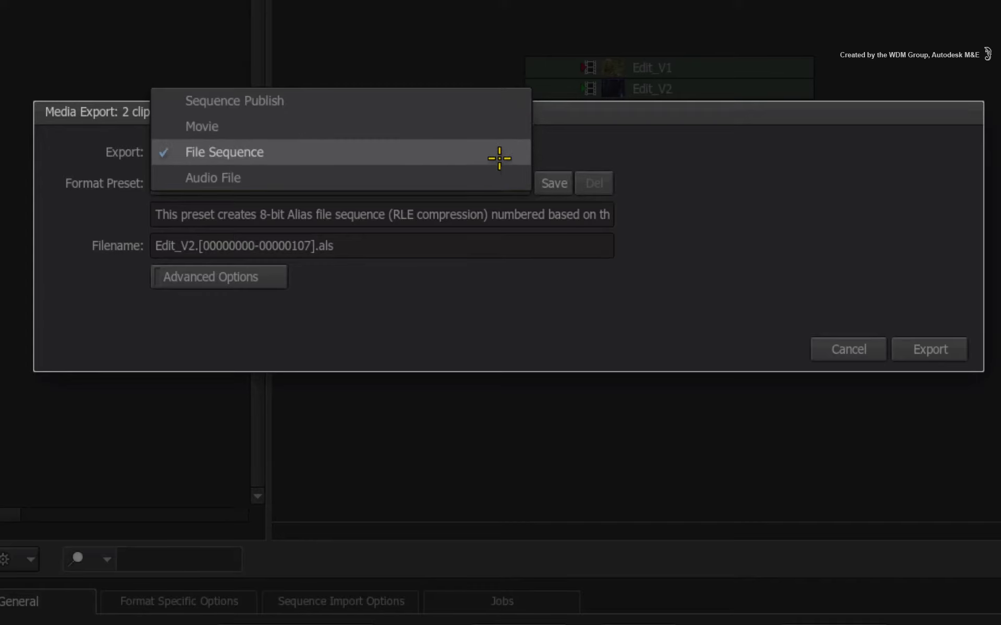
click(504, 131)
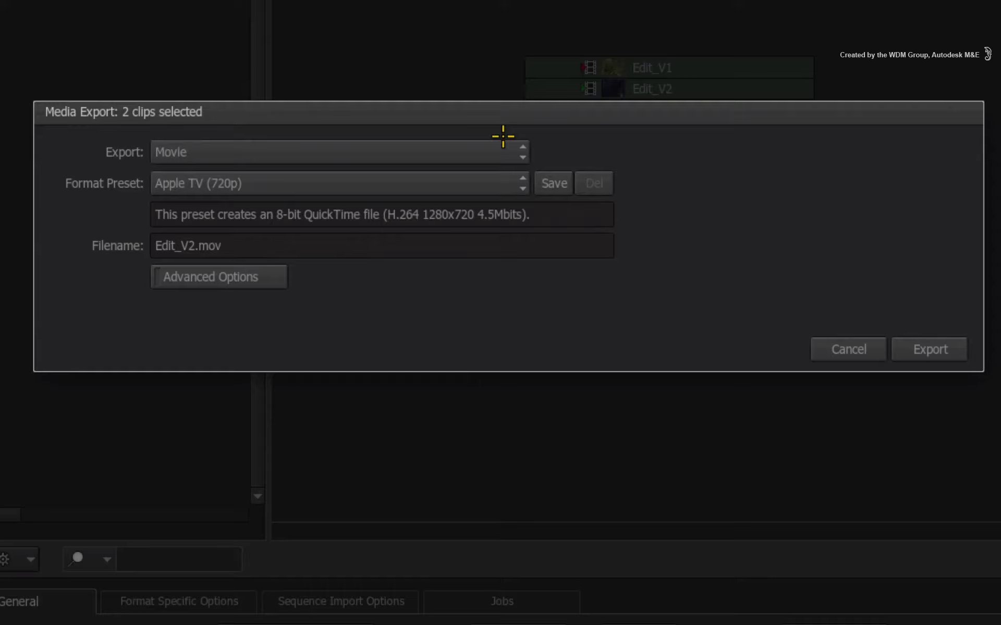
click(495, 183)
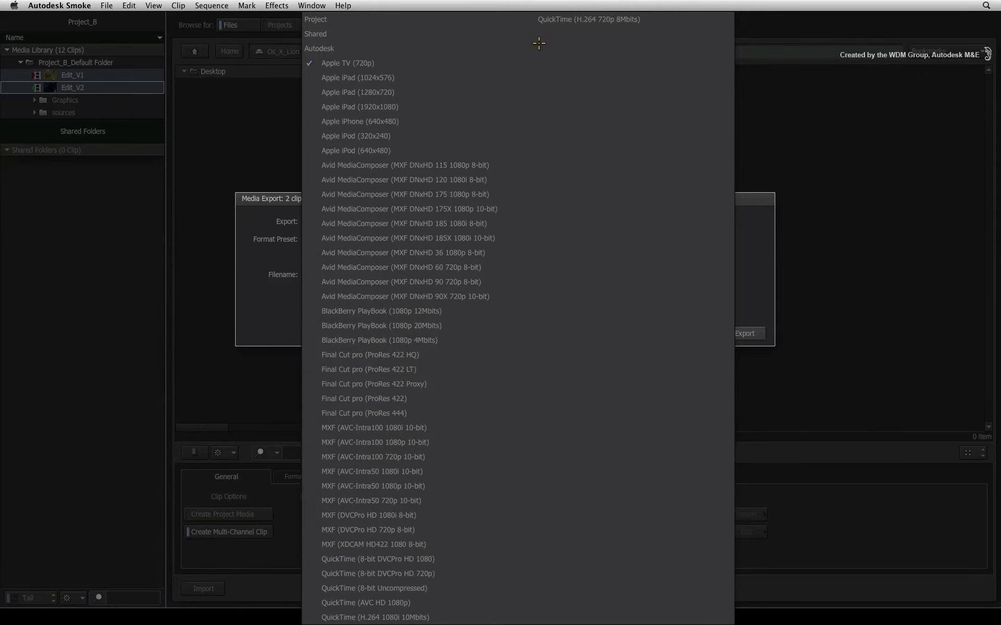
Keep Apple TV (720p), expand Advanced Options, and review the Movie, Video and Audio settings.
click(538, 42)
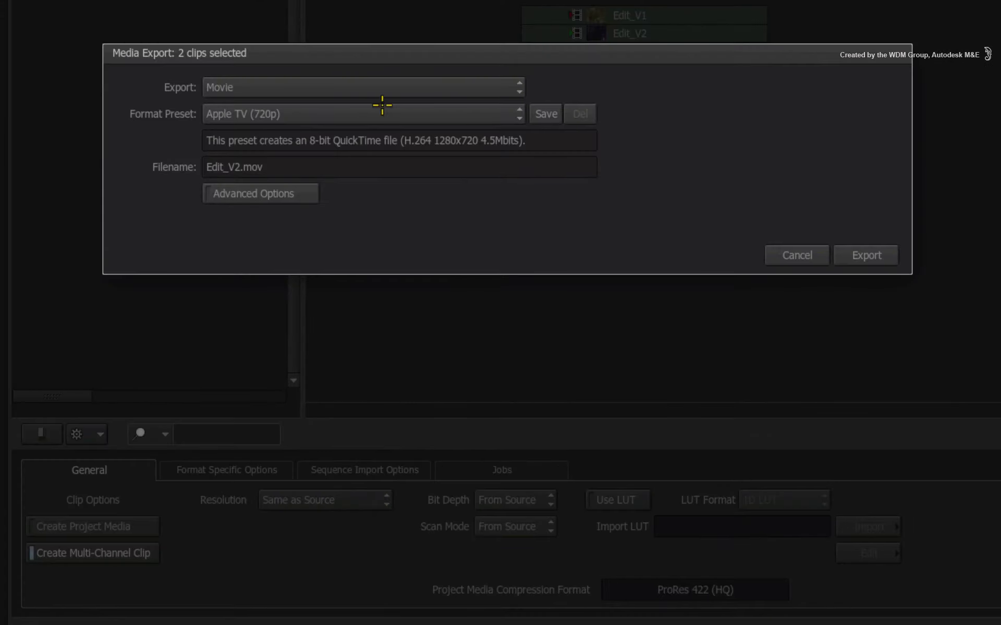
click(259, 194)
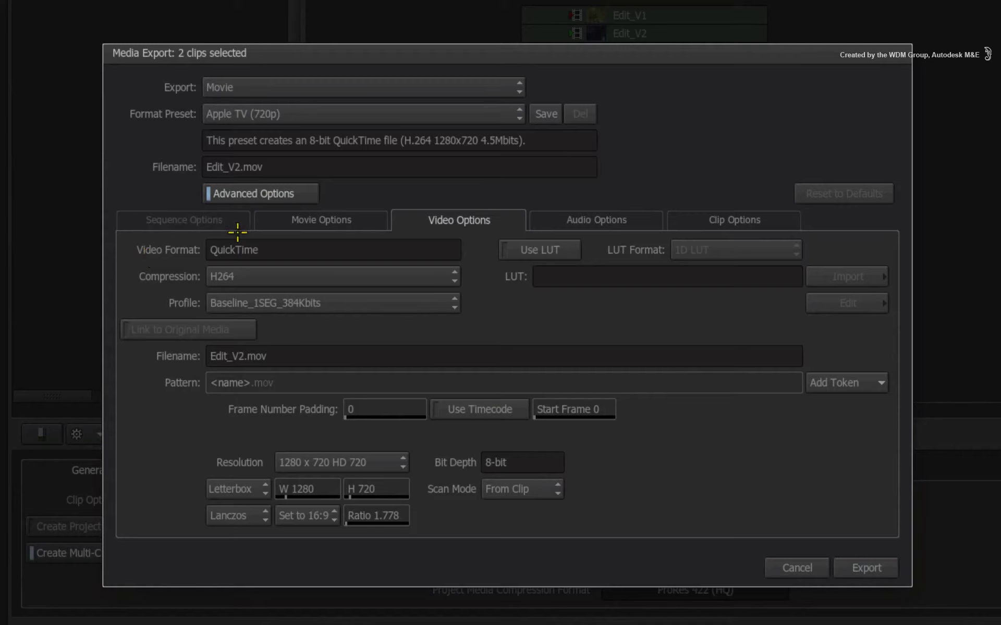
click(288, 222)
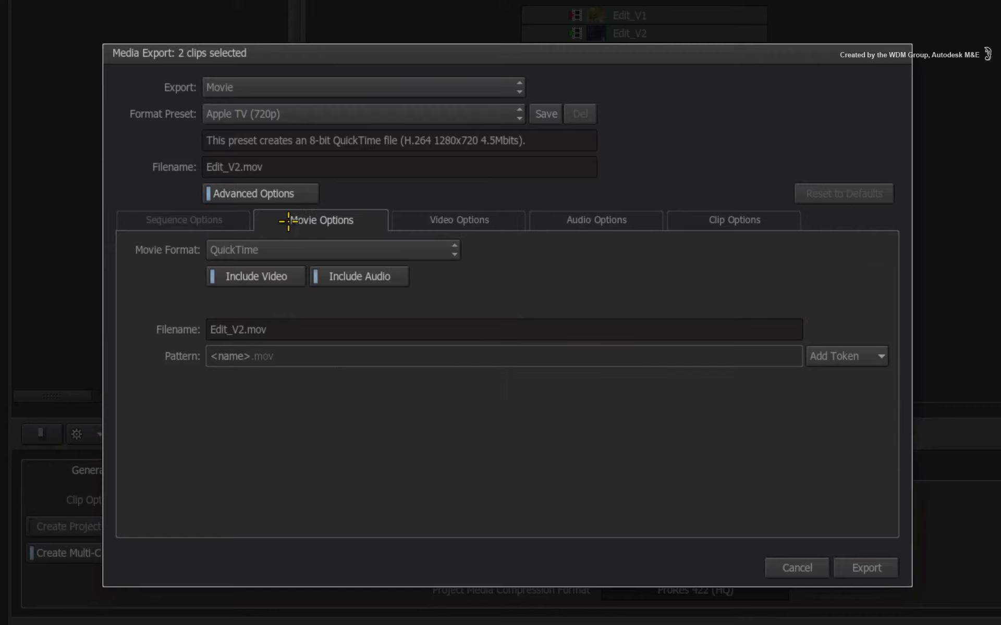
click(480, 224)
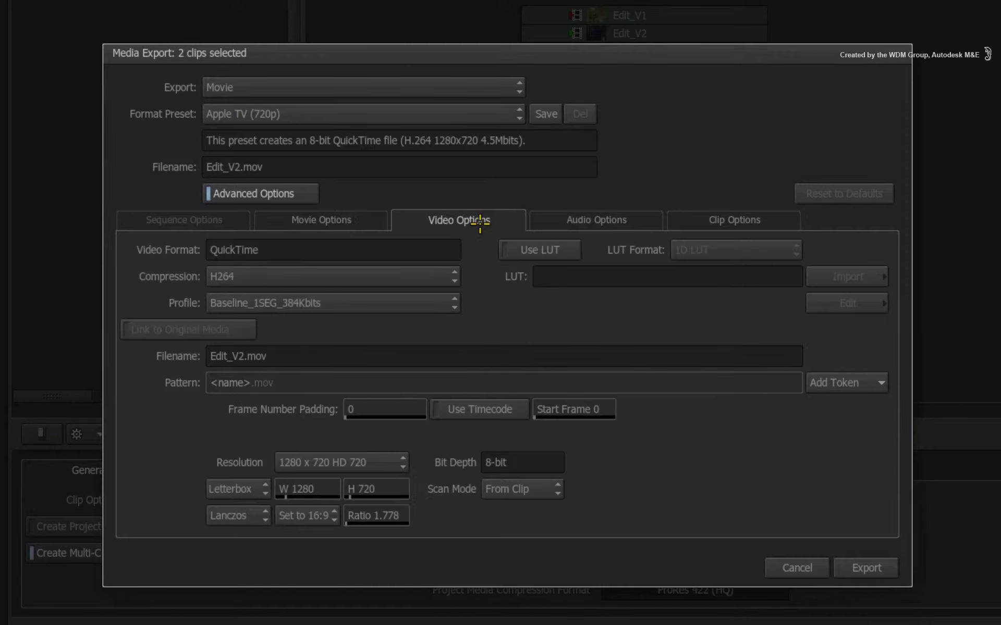
click(618, 219)
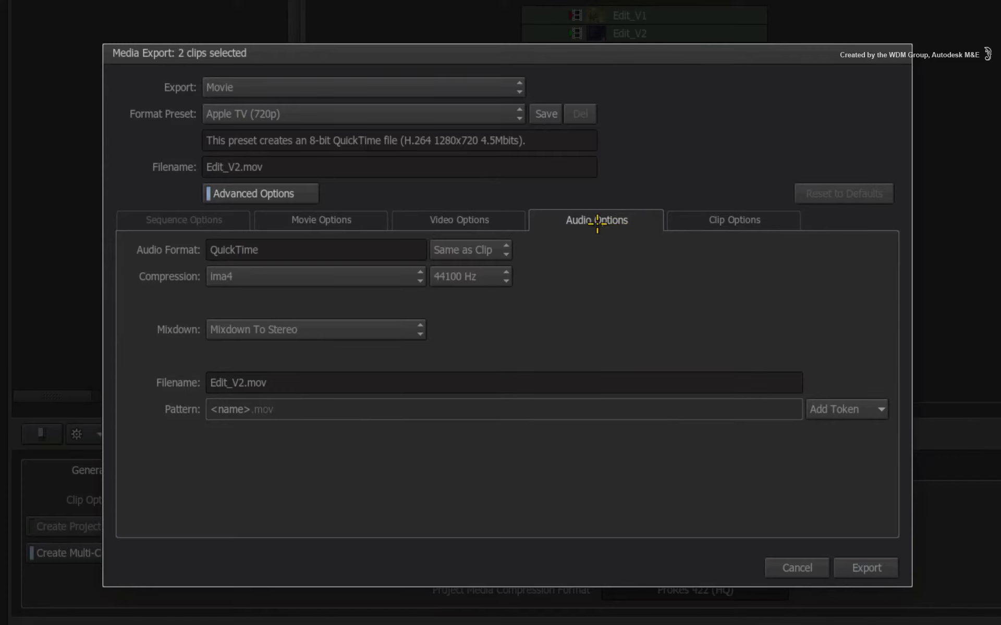
click(371, 219)
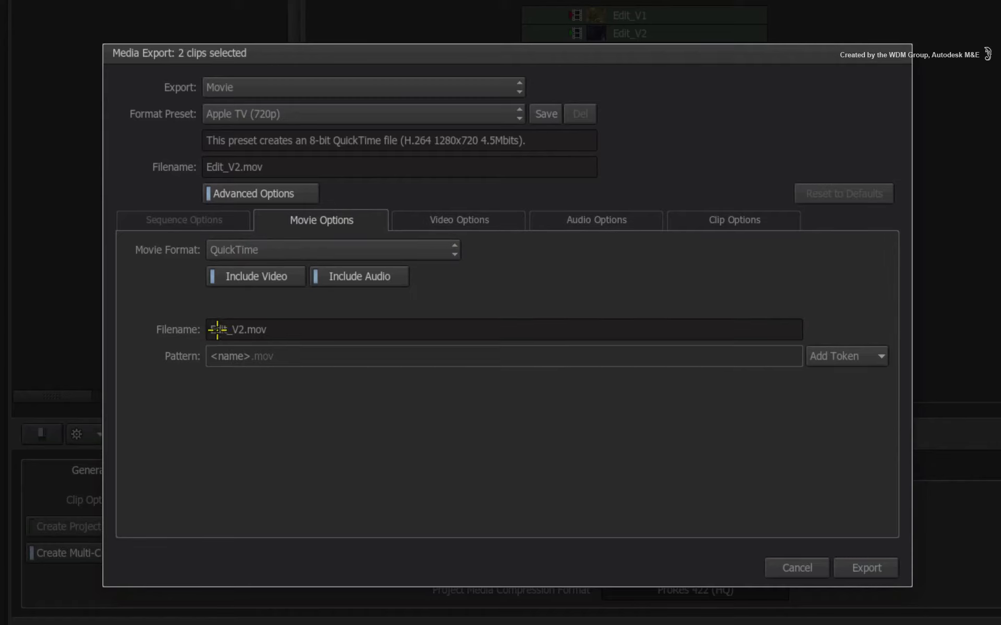
Inspect the output filename pattern and its token list, leaving the pattern unchanged.
click(265, 359)
drag(290, 358, 203, 355)
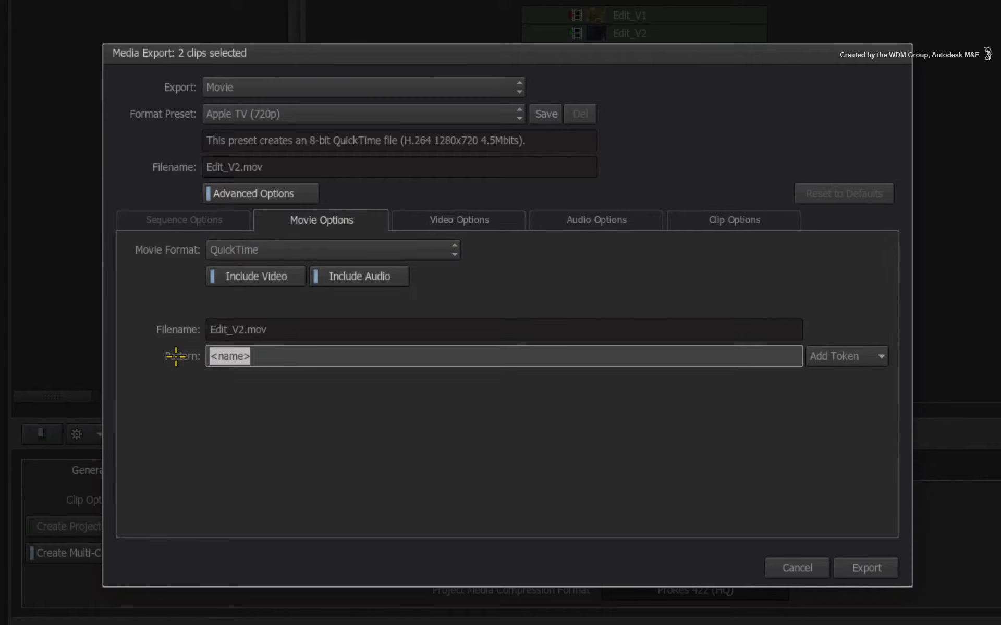
click(193, 384)
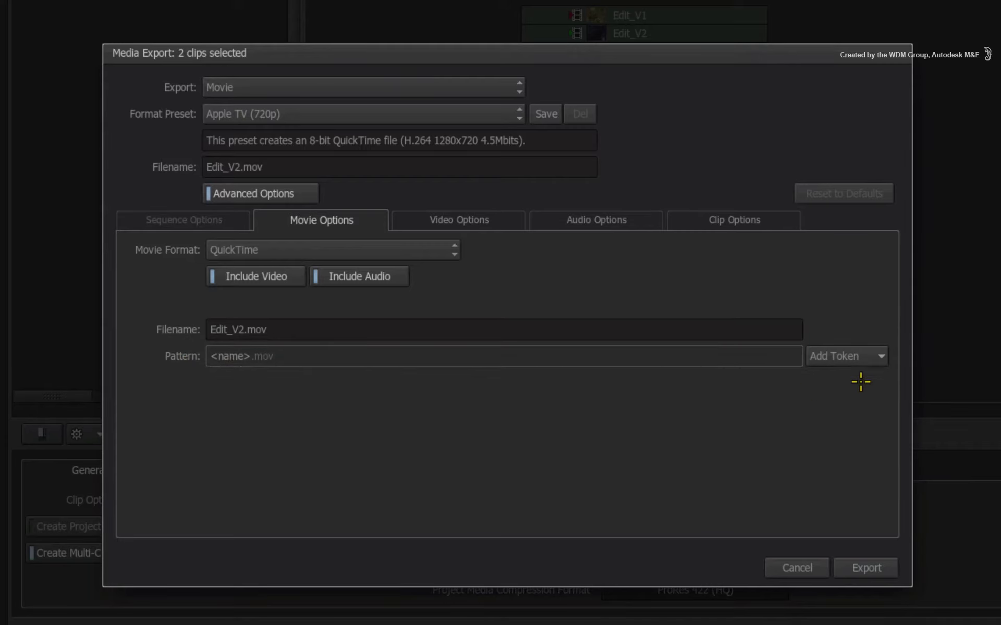
click(881, 356)
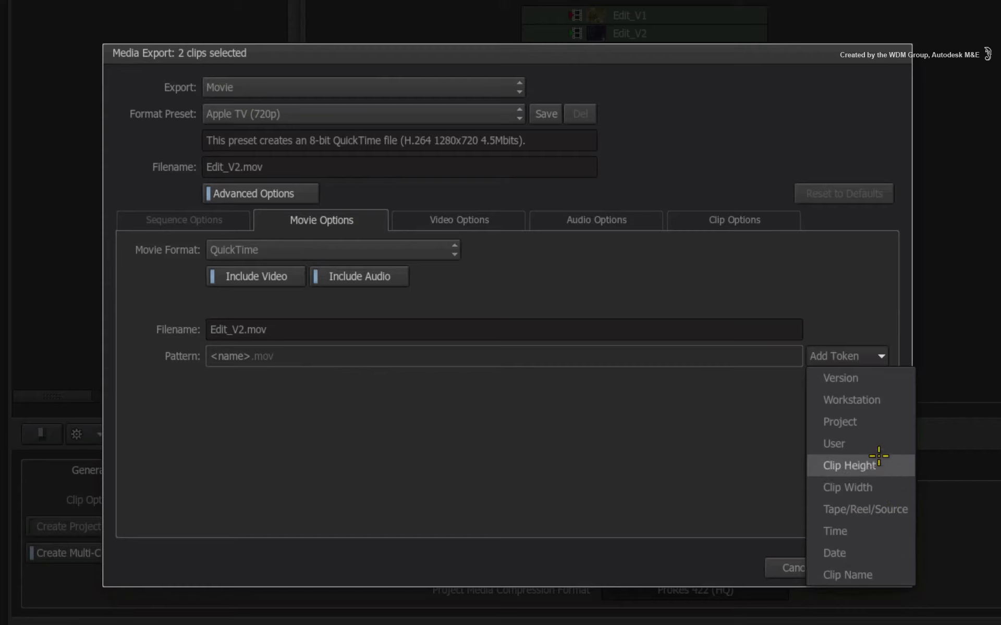
click(849, 283)
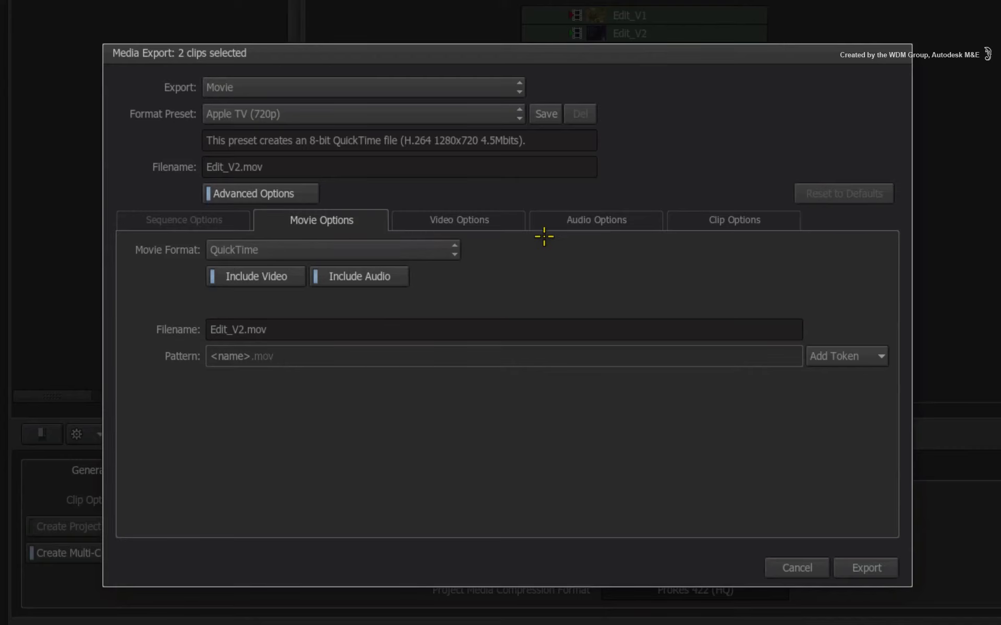
Recheck the H264 video and ima4 audio settings, ending back on the Movie Options.
click(514, 219)
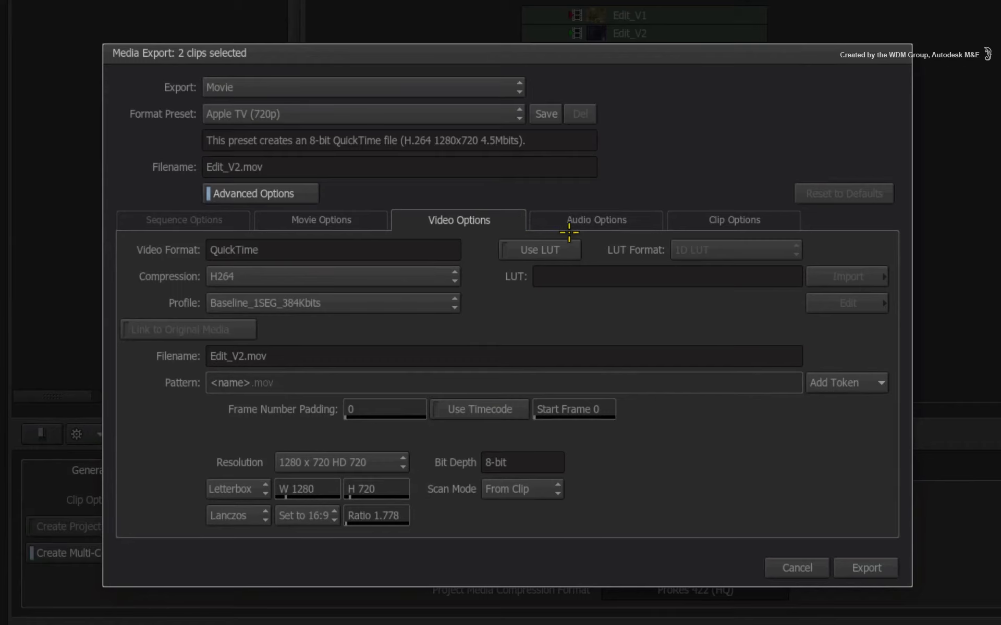
click(599, 219)
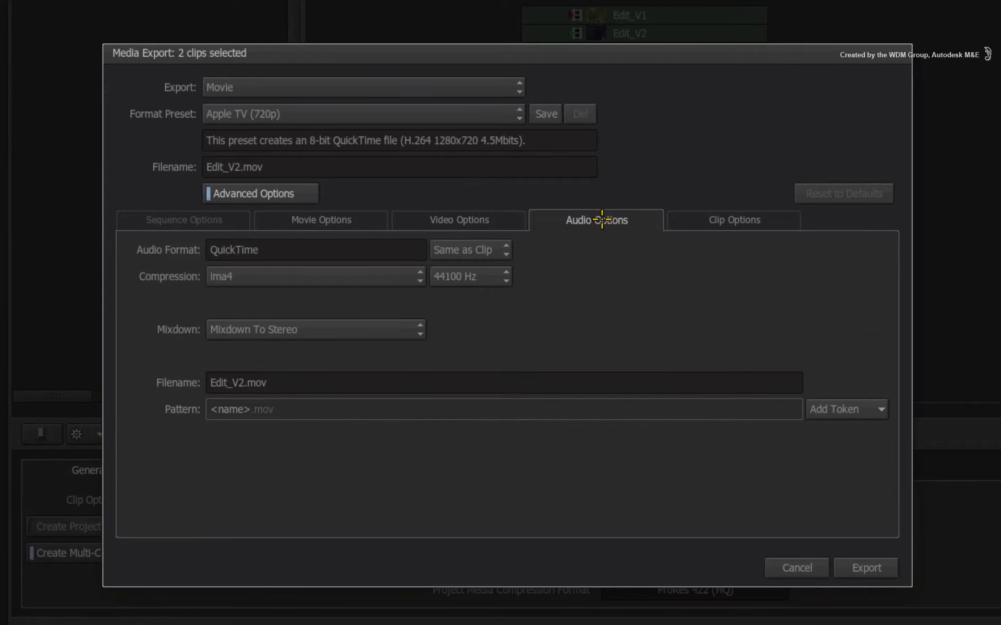
click(509, 218)
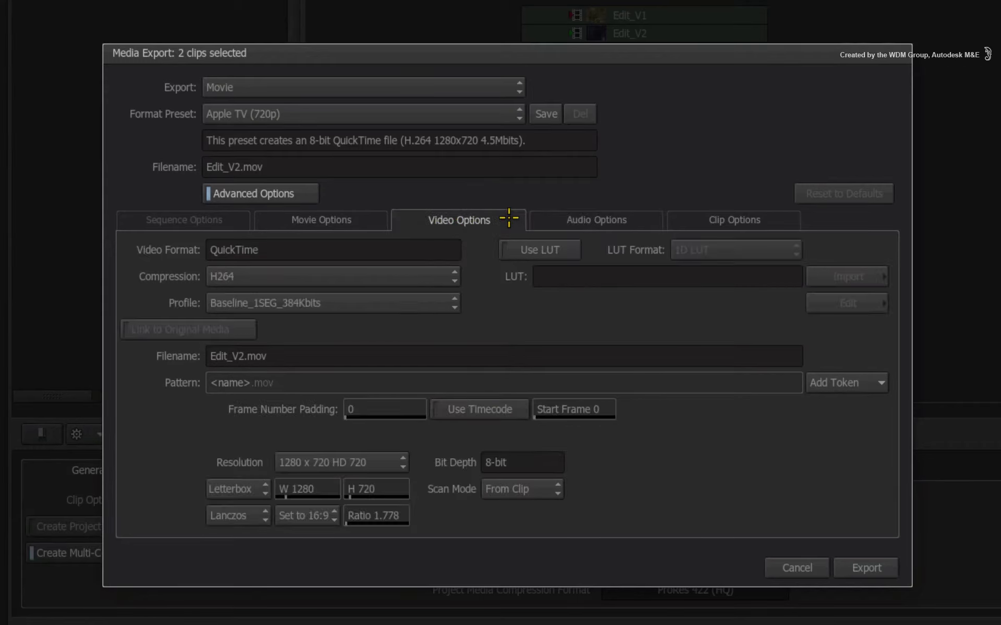
click(365, 215)
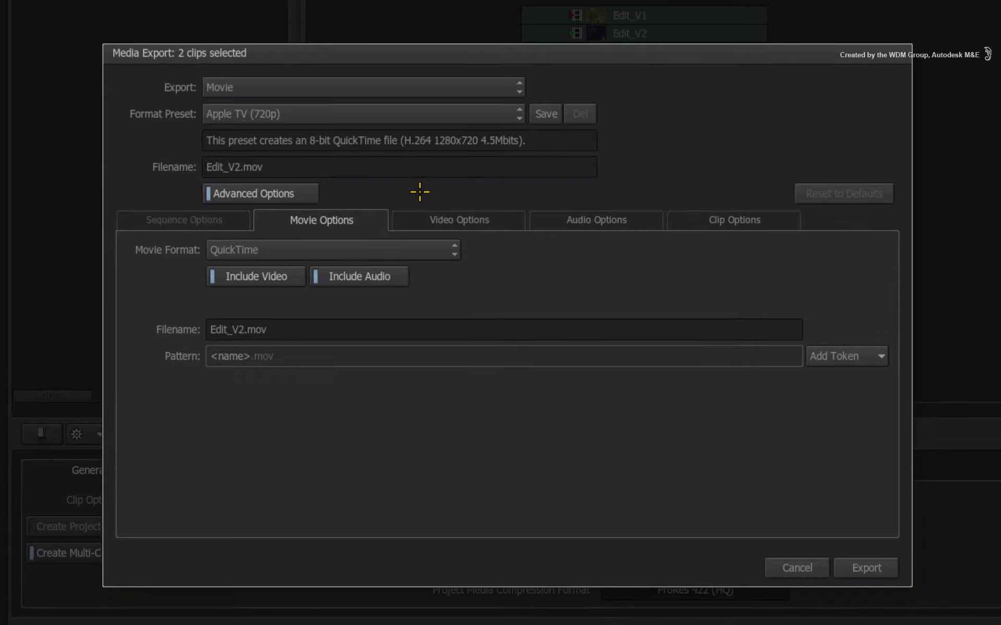
click(545, 114)
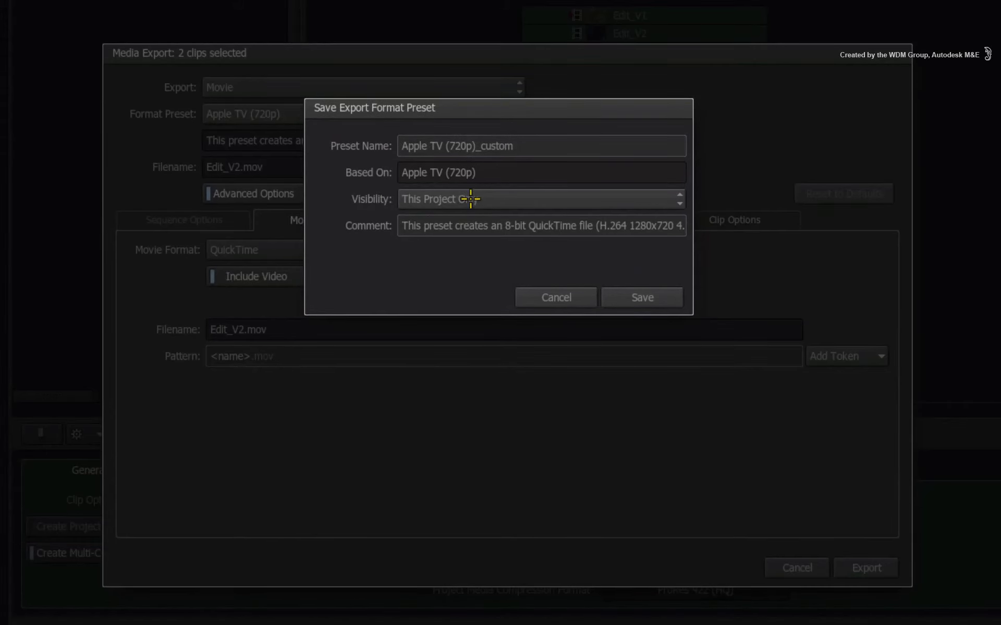
click(511, 195)
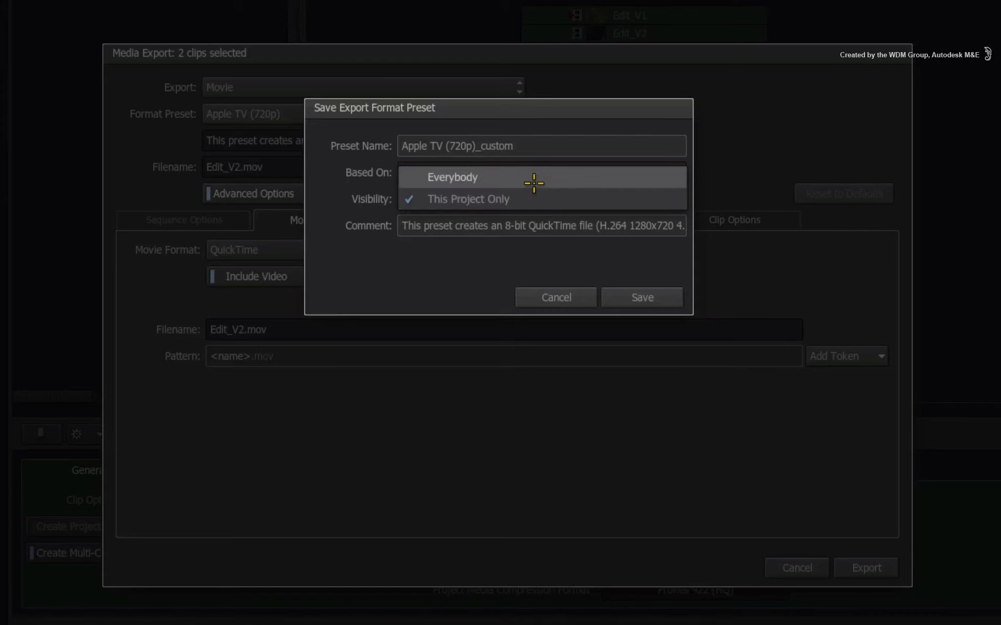
click(404, 295)
Cancel the preset save and switch the export to Sequence Publish with the AAF DNxHD 36 preset.
click(546, 296)
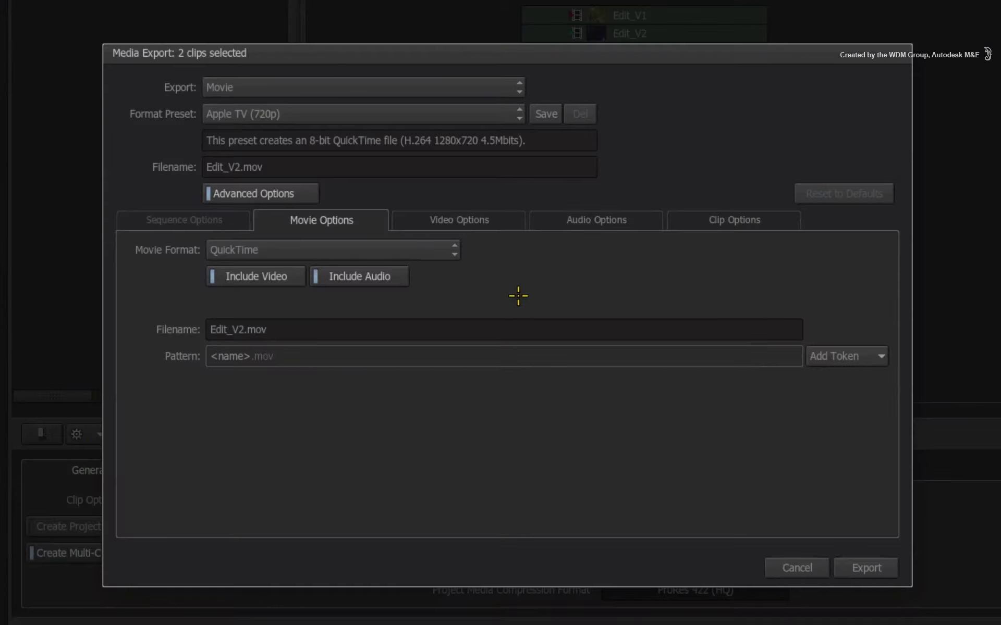
click(308, 85)
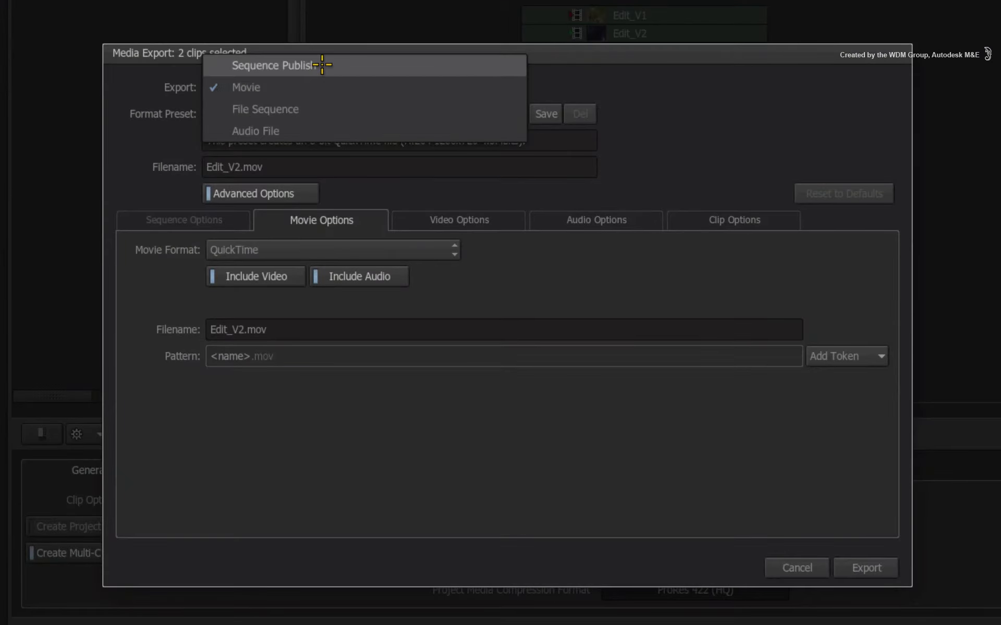
click(319, 62)
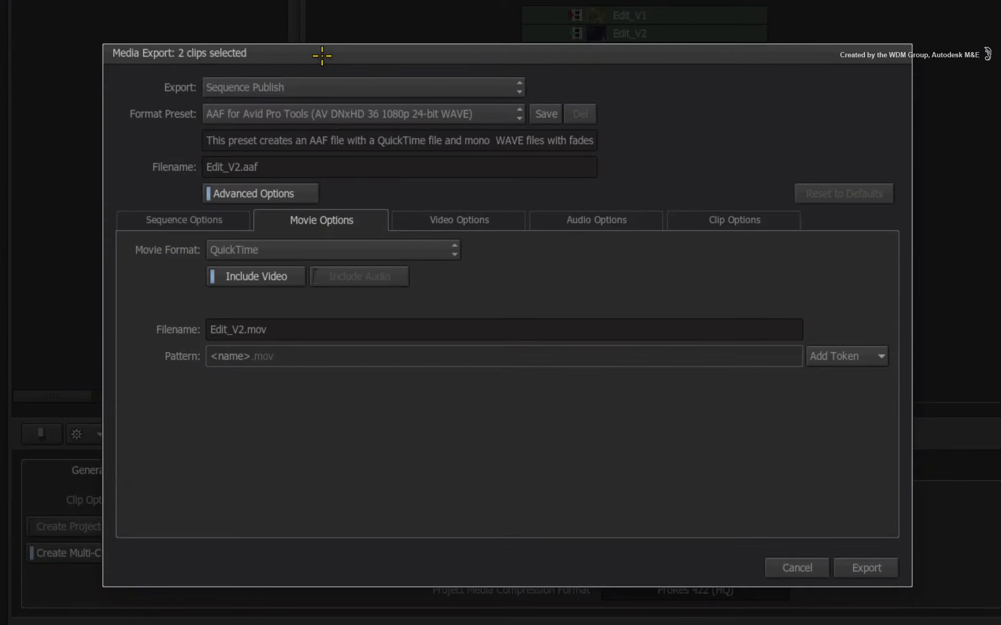
click(262, 196)
click(445, 115)
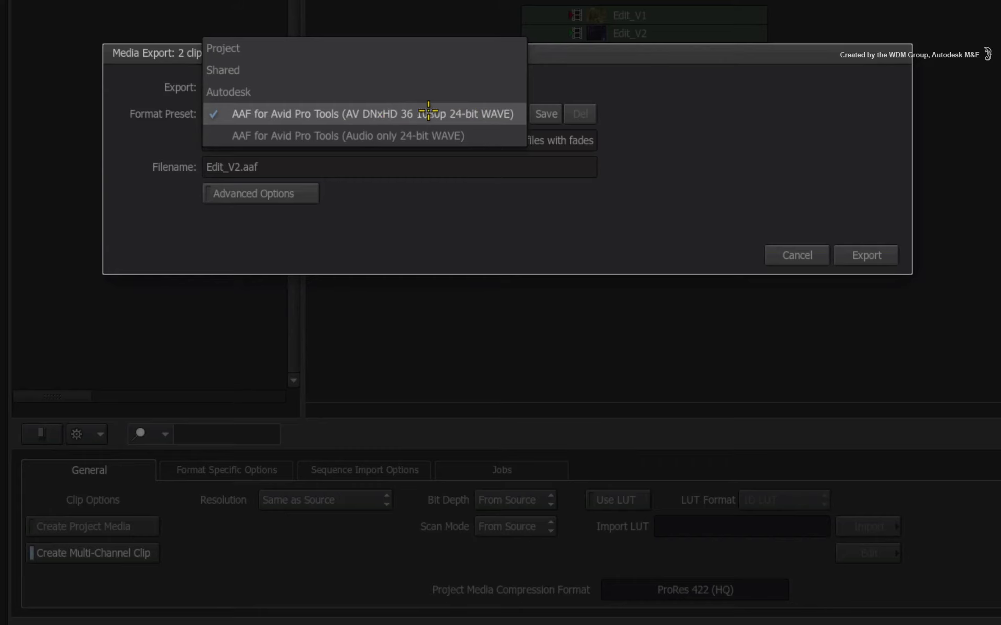
click(479, 111)
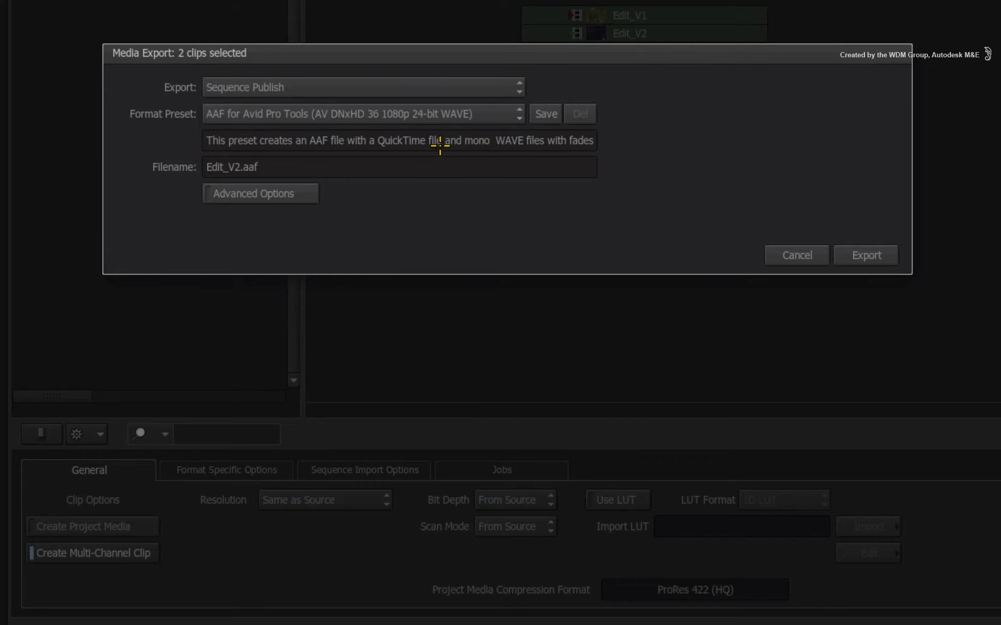
Expand Advanced Options to view the AAF sequence settings and move the export dialog up and left.
click(283, 193)
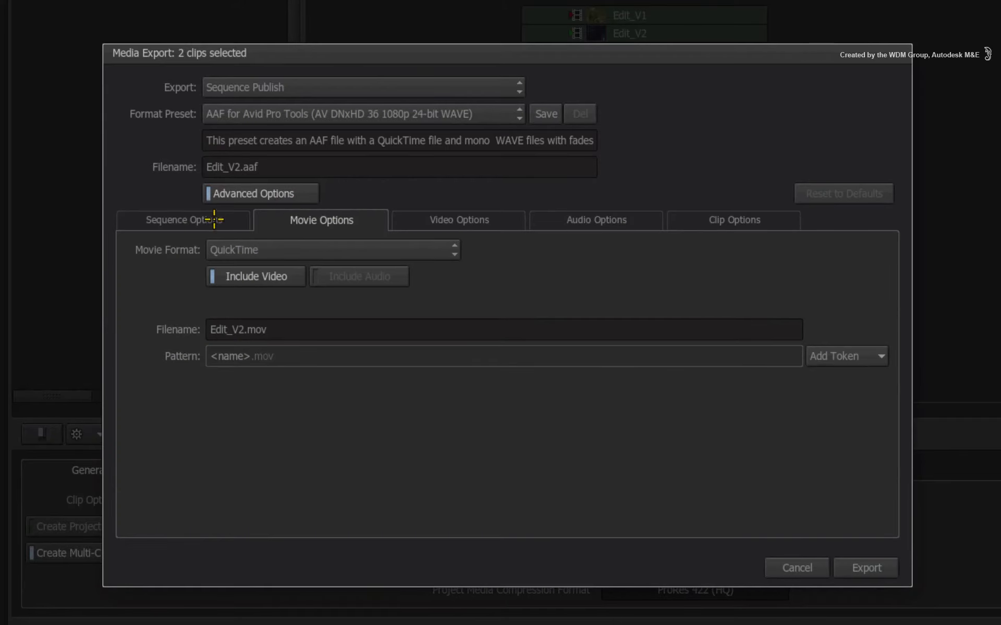
click(210, 222)
drag(379, 199, 347, 134)
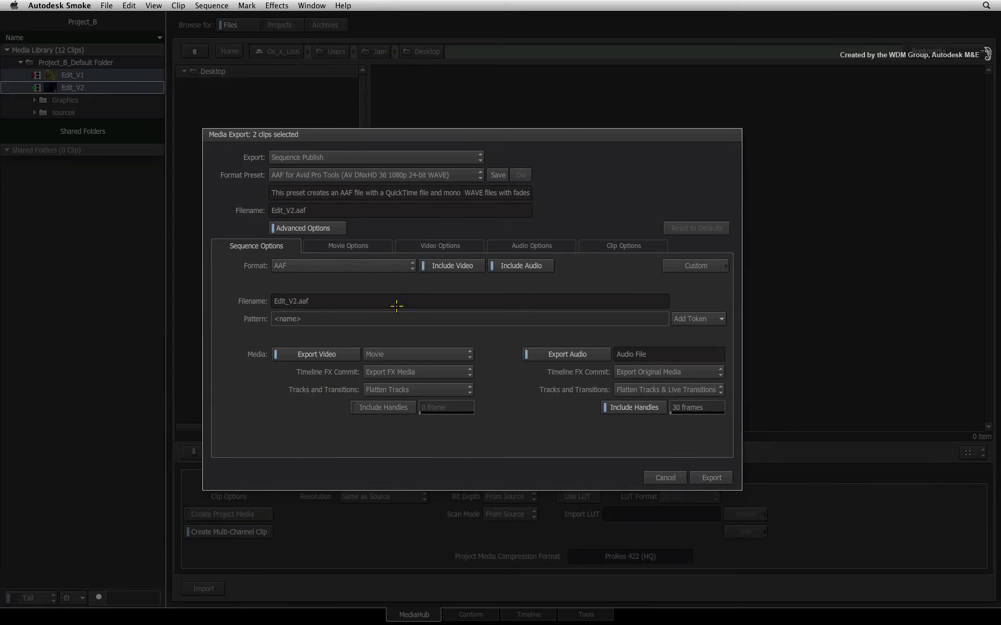
Switch the export type back to Movie with the Apple TV (720p) preset and launch the export.
click(330, 226)
click(341, 239)
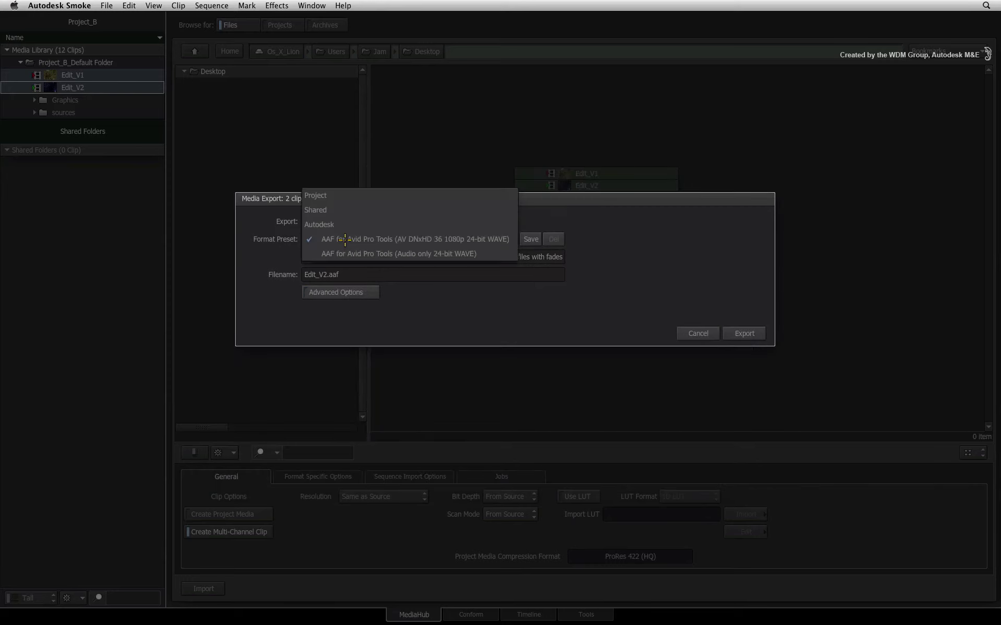
click(318, 280)
click(338, 221)
click(343, 246)
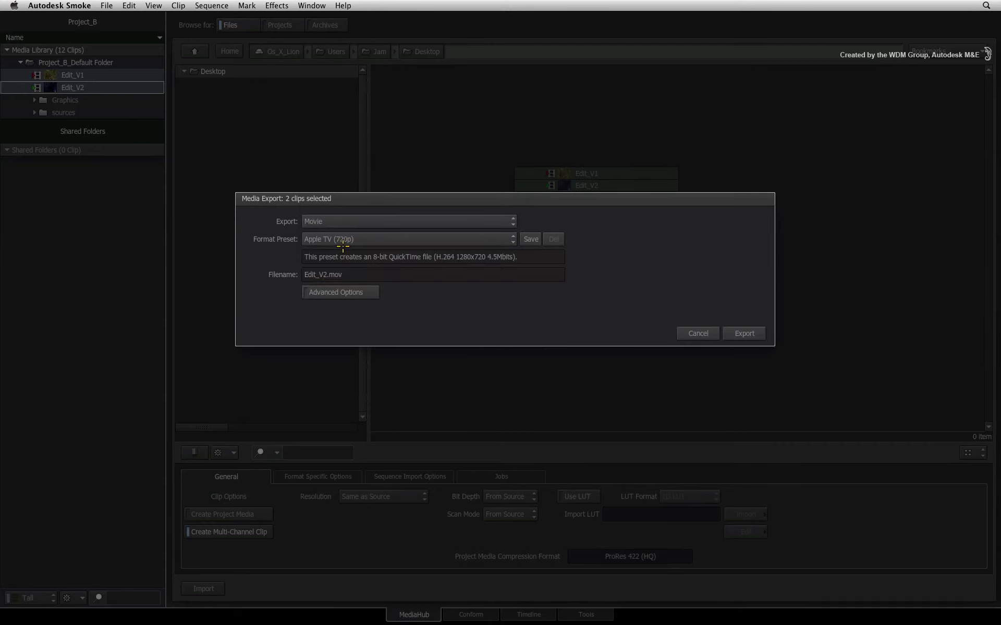
click(348, 240)
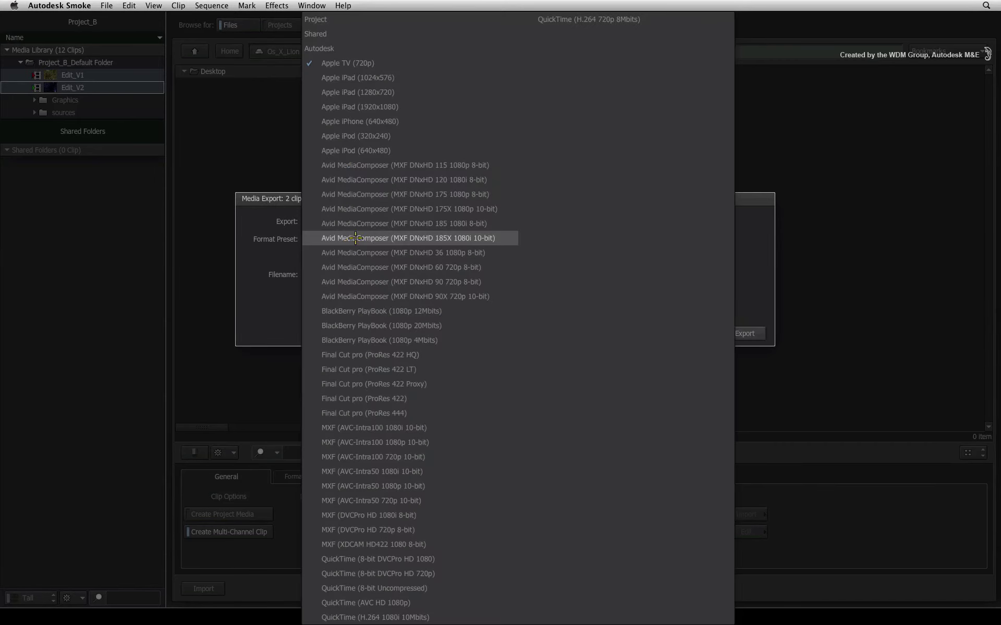
click(354, 59)
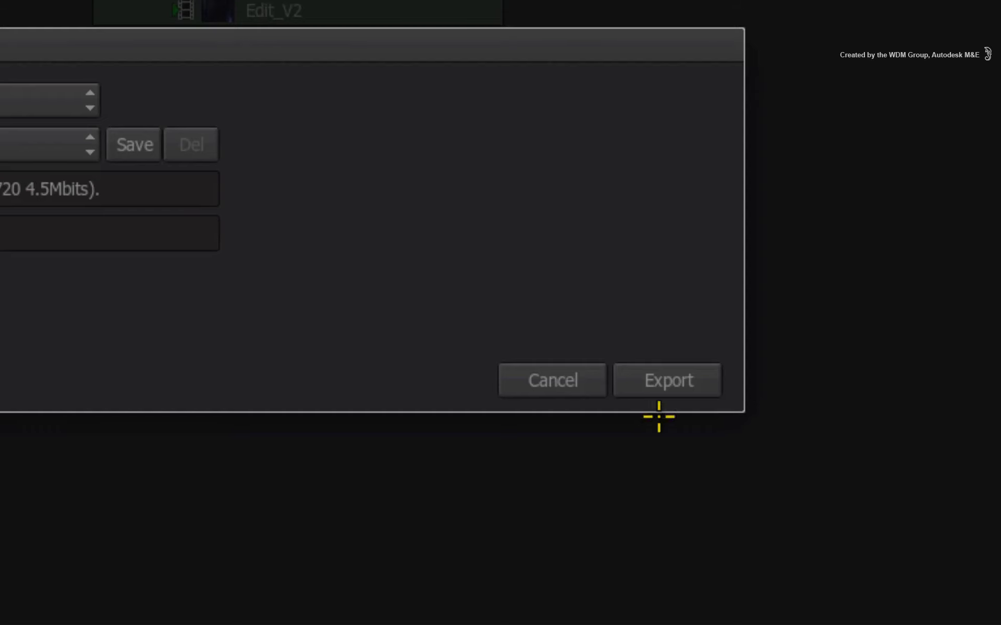
click(740, 336)
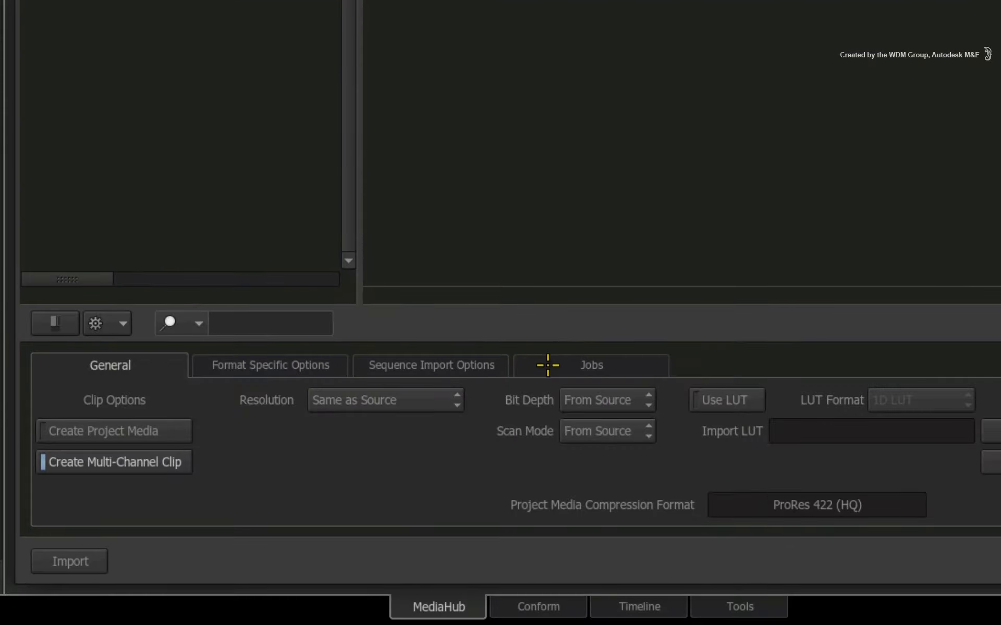
Check the Export job in the MediaHub Jobs tab and refresh the list until it completes.
click(474, 477)
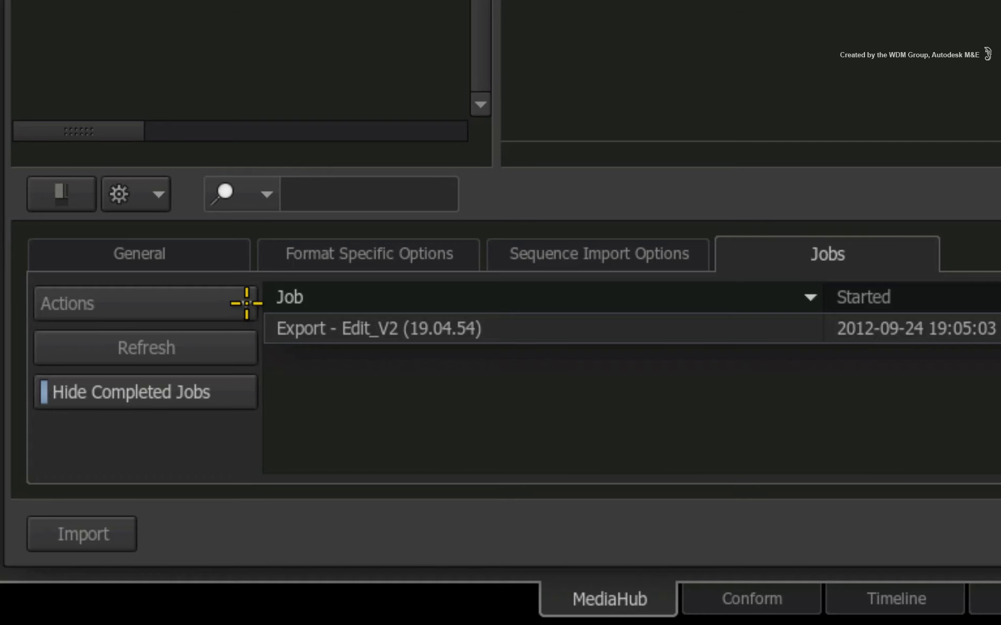
click(268, 495)
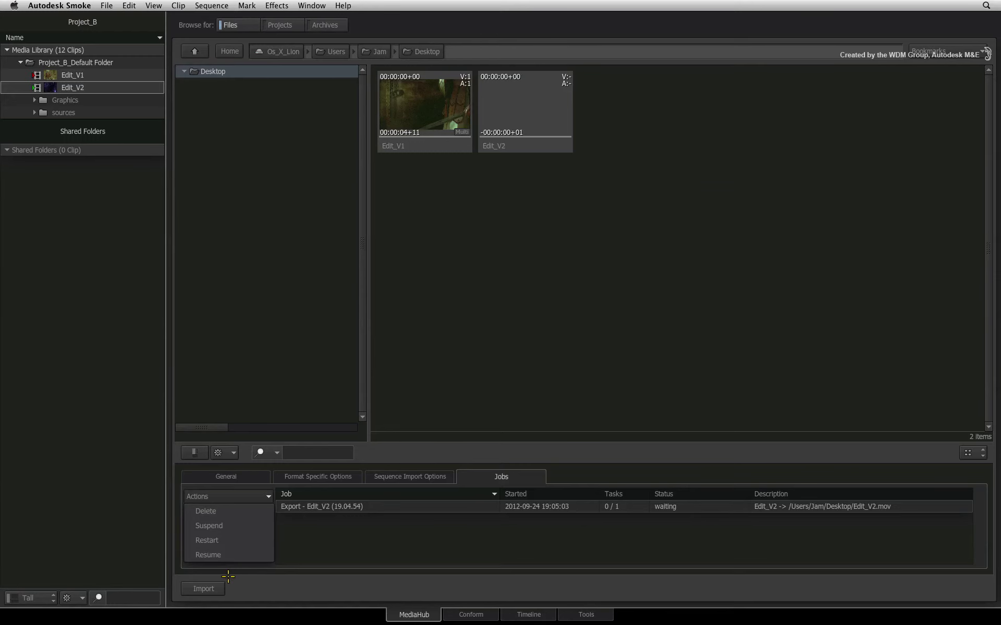
click(228, 576)
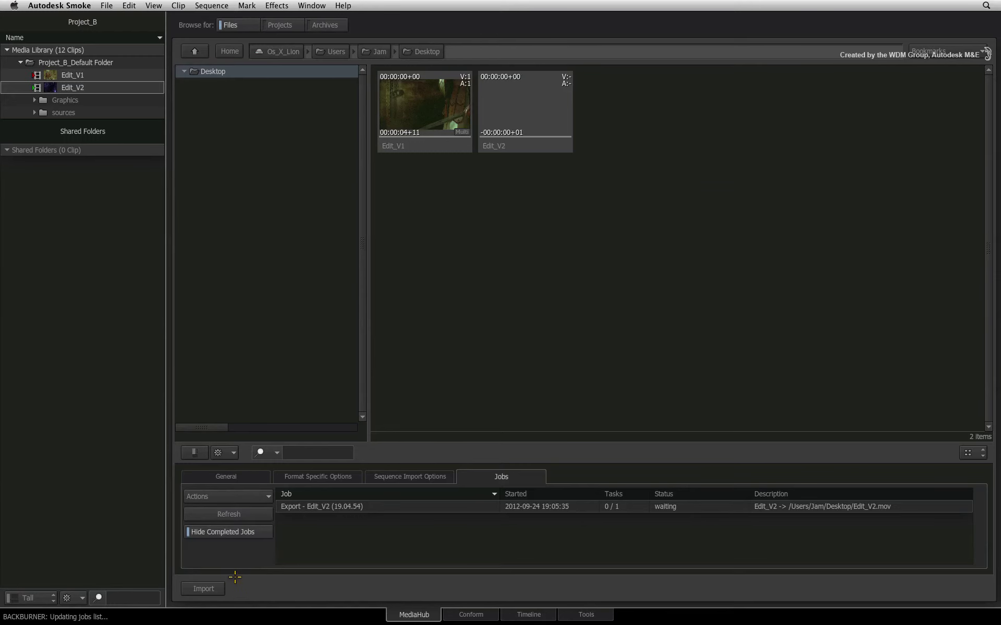
click(250, 514)
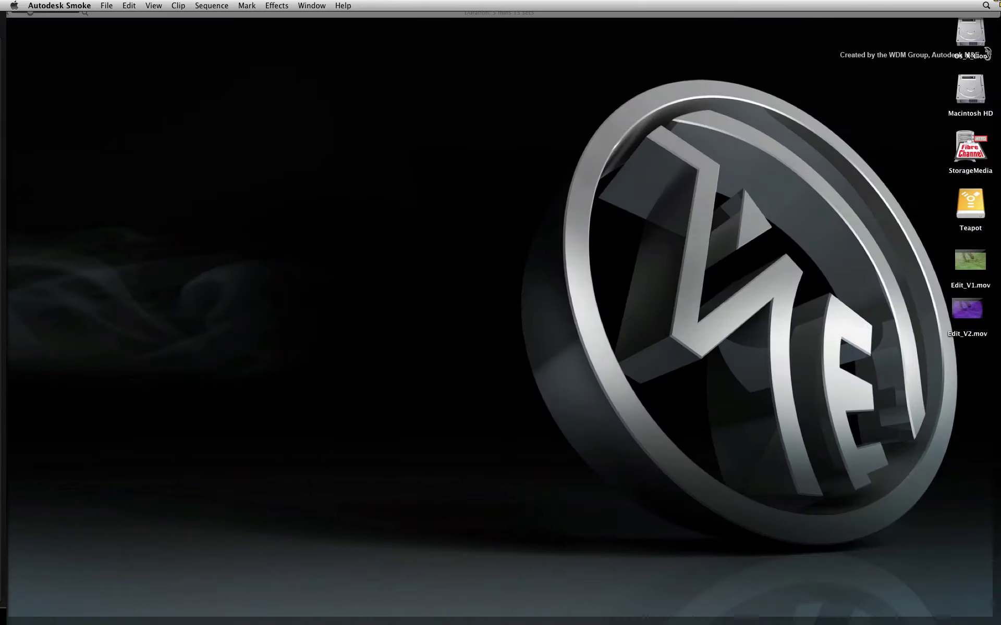